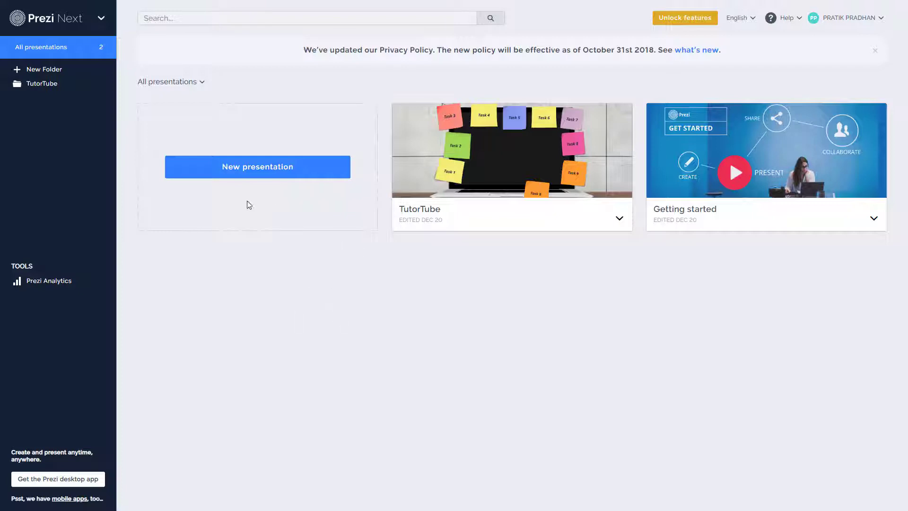
Step: Start a new presentation and preview the General Blank - White template, switching between its opening and Topic slides
{"action": "left_click", "coordinate": [239, 170]}
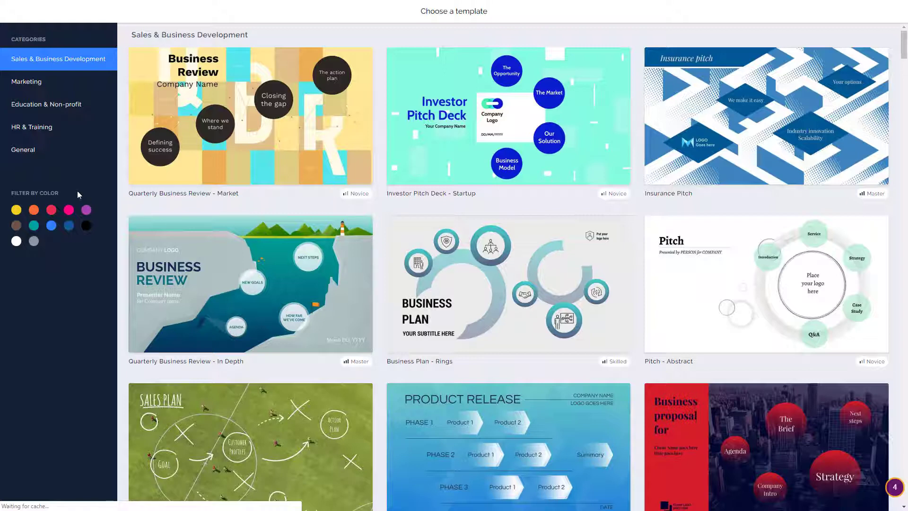
{"action": "left_click", "coordinate": [38, 154]}
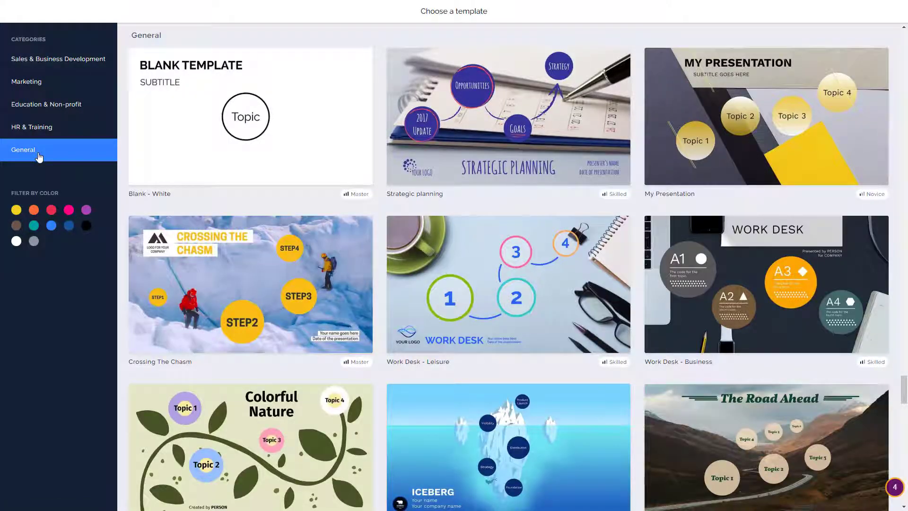
{"action": "left_click", "coordinate": [251, 103]}
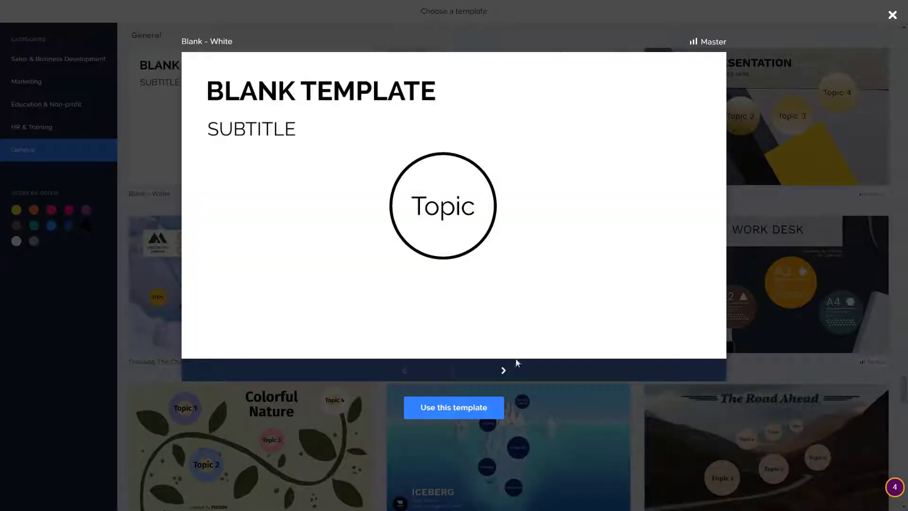
{"action": "left_click", "coordinate": [504, 371]}
{"action": "left_click", "coordinate": [409, 373]}
{"action": "left_click", "coordinate": [503, 370]}
{"action": "left_click", "coordinate": [405, 370]}
Step: Create the presentation from the Blank - White template and begin editing its title
{"action": "left_click", "coordinate": [465, 410]}
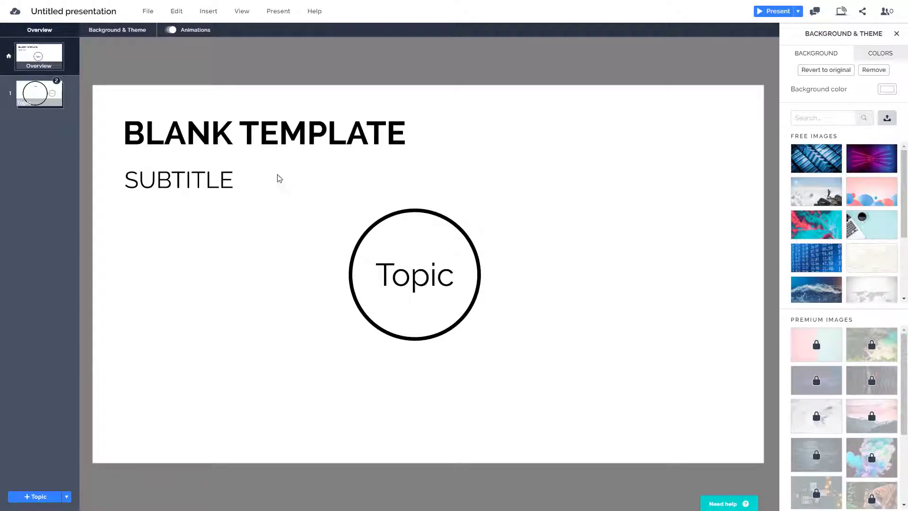
{"action": "left_click", "coordinate": [104, 16]}
Step: Rename the presentation to 'TutorTube Scratch'
{"action": "type", "text": "TutorTube"}
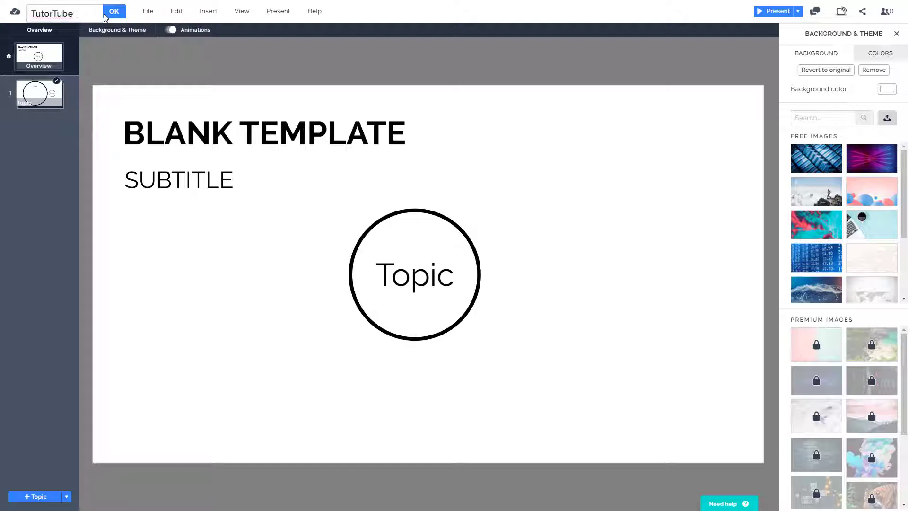
{"action": "type", "text": " Scratch"}
{"action": "left_click", "coordinate": [204, 64]}
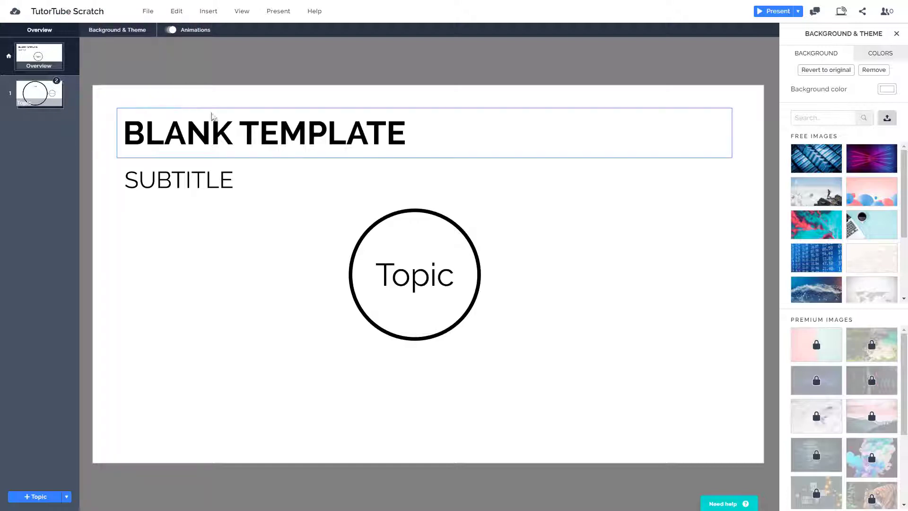
{"action": "left_click", "coordinate": [284, 151]}
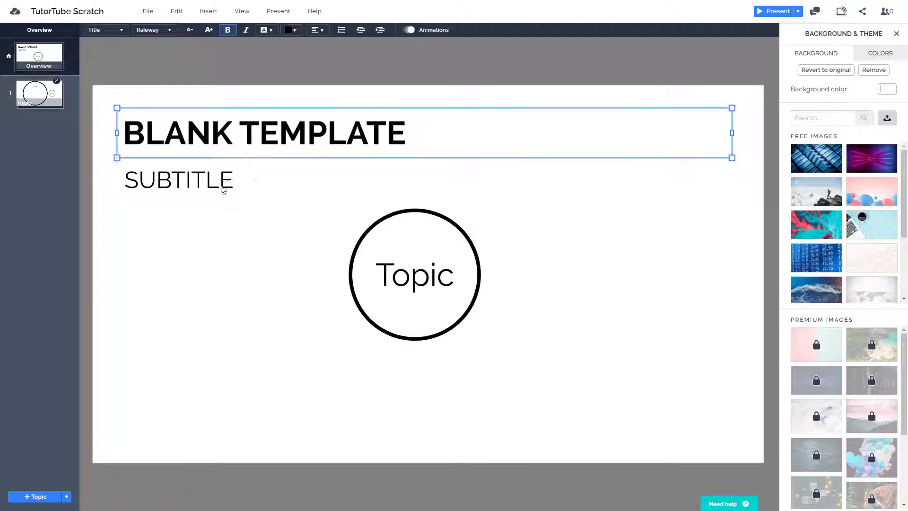
{"action": "left_click", "coordinate": [212, 186]}
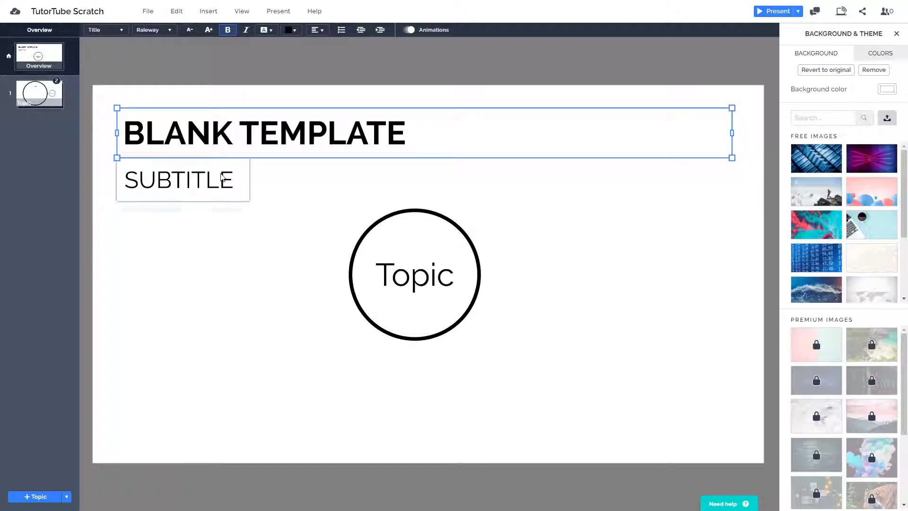
Step: Delete the Topic circle, SUBTITLE box and BLANK TEMPLATE title, then hide the background options
{"action": "left_click", "coordinate": [432, 271]}
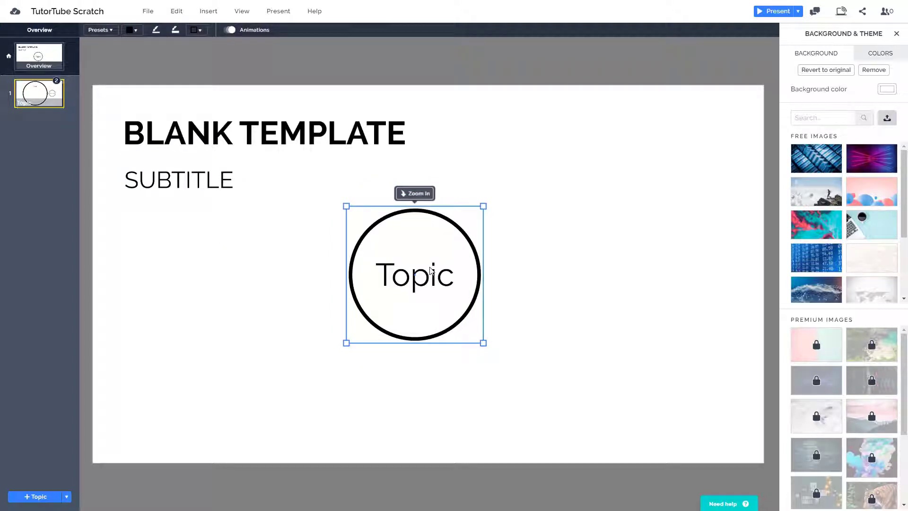
{"action": "key", "text": "Delete"}
{"action": "left_click", "coordinate": [227, 182]}
{"action": "key", "text": "Delete"}
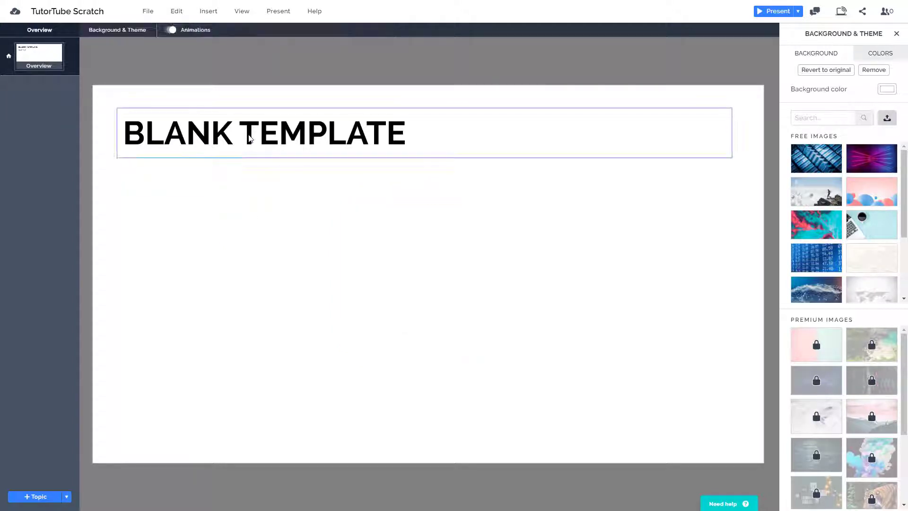
{"action": "left_click", "coordinate": [250, 138]}
{"action": "key", "text": "Delete"}
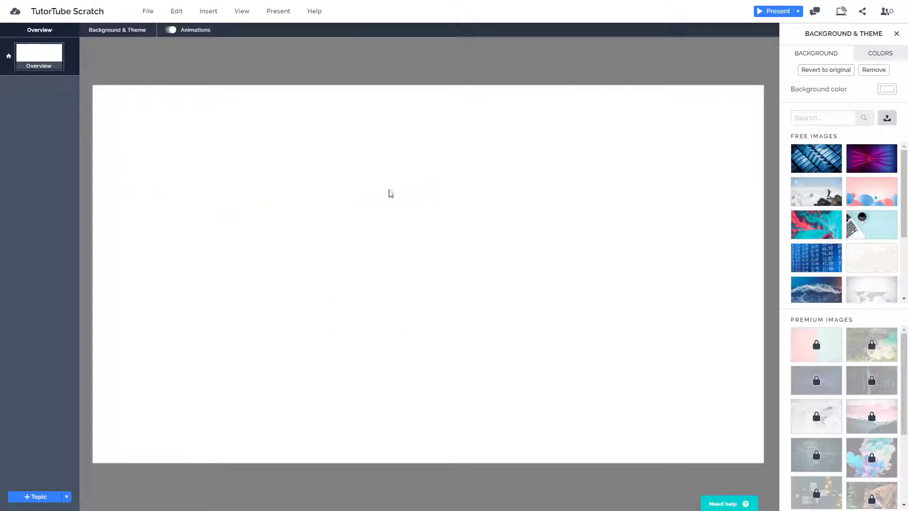
{"action": "left_click", "coordinate": [113, 33]}
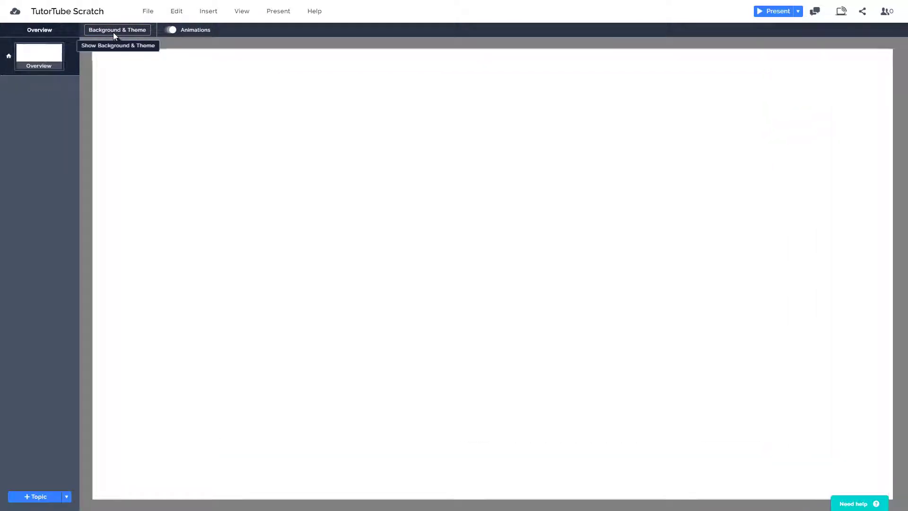
Step: Reopen Background & Theme and scroll through the free background images
{"action": "left_click", "coordinate": [115, 32]}
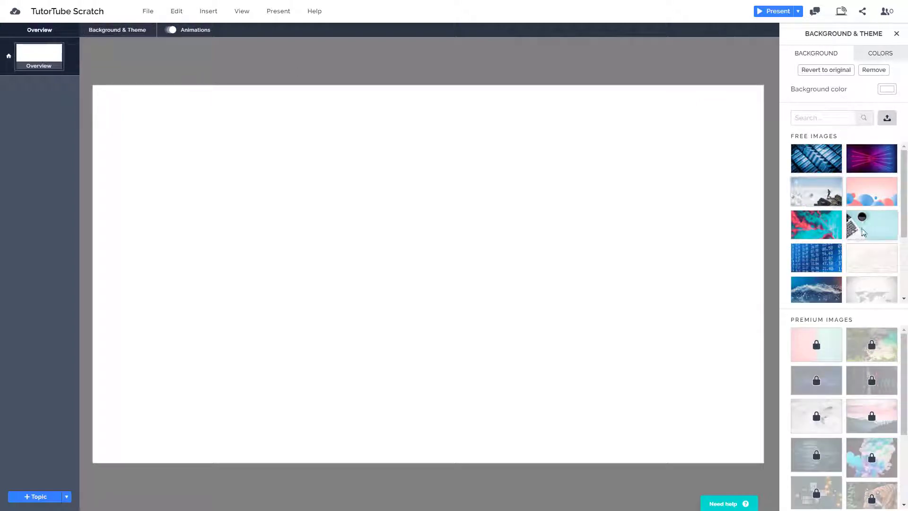
{"action": "left_click_drag", "start_coordinate": [905, 187], "coordinate": [868, 201]}
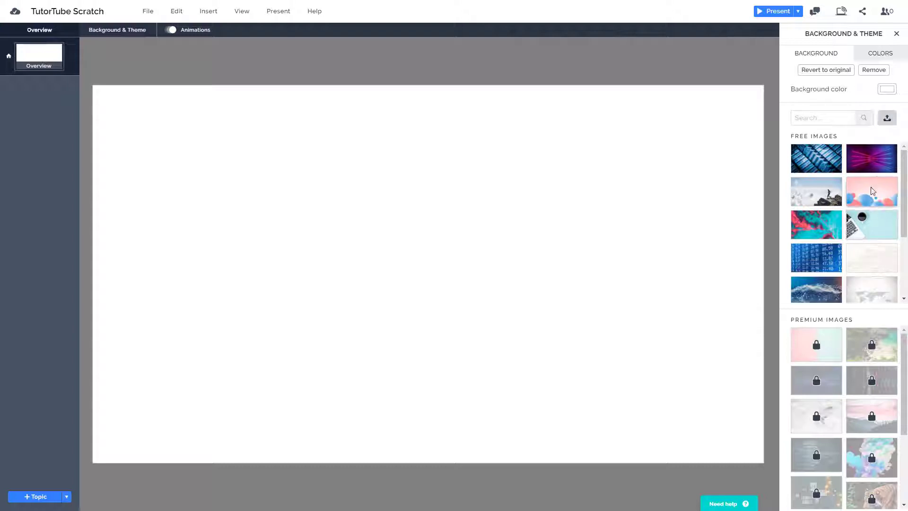
Step: Upload TutorTube.jpg from the Tutor Tube folder as the presentation background
{"action": "left_click", "coordinate": [887, 118]}
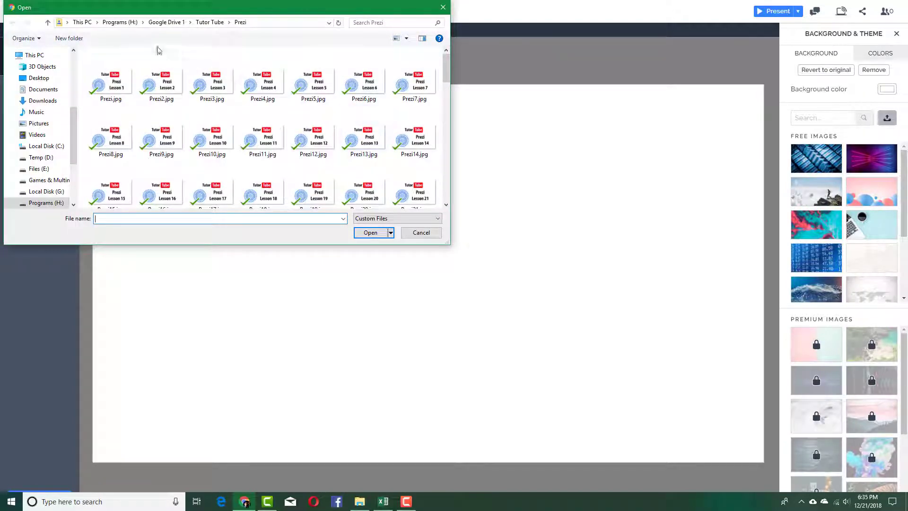
{"action": "left_click", "coordinate": [206, 24]}
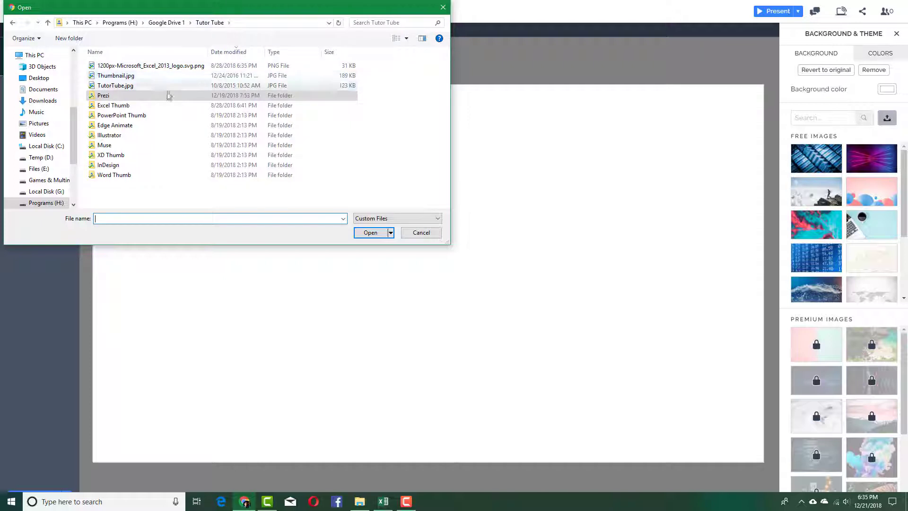
{"action": "left_click", "coordinate": [120, 88]}
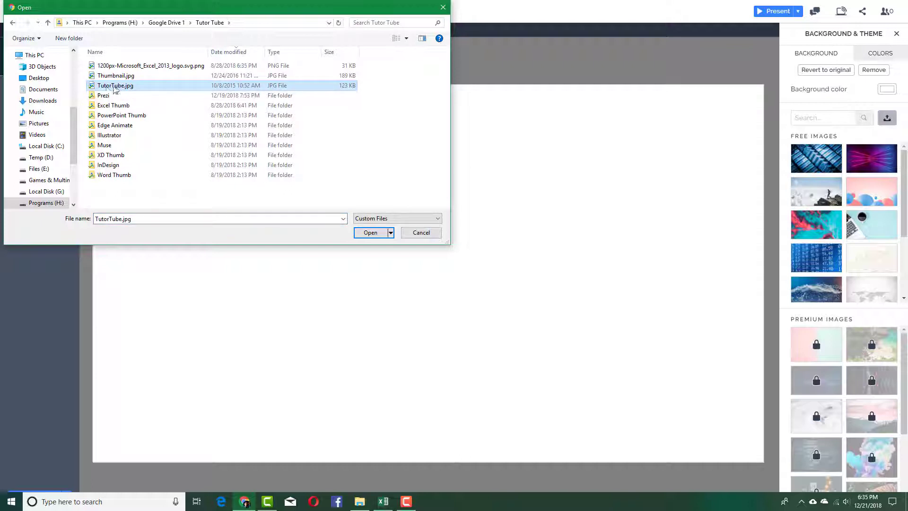
{"action": "left_click", "coordinate": [384, 233]}
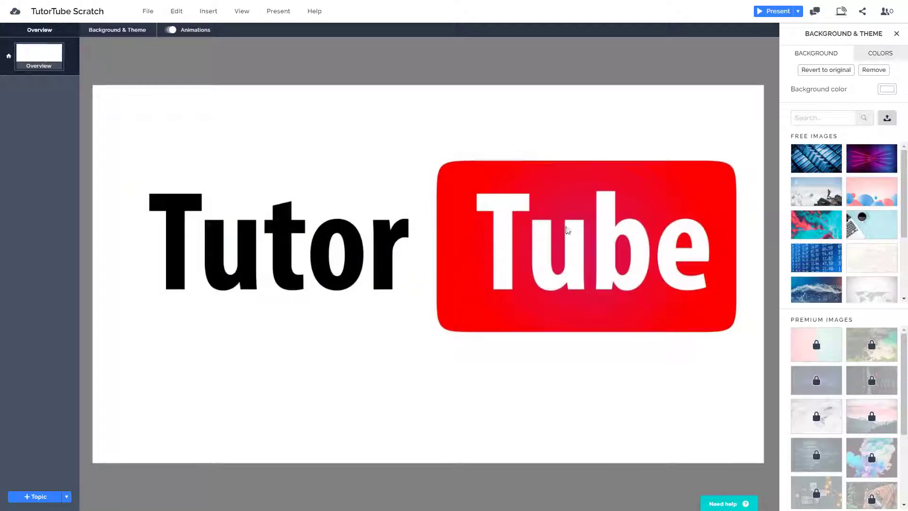
Step: Revert the TutorTube logo background to the original blank canvas and begin a new image upload
{"action": "left_click", "coordinate": [511, 248]}
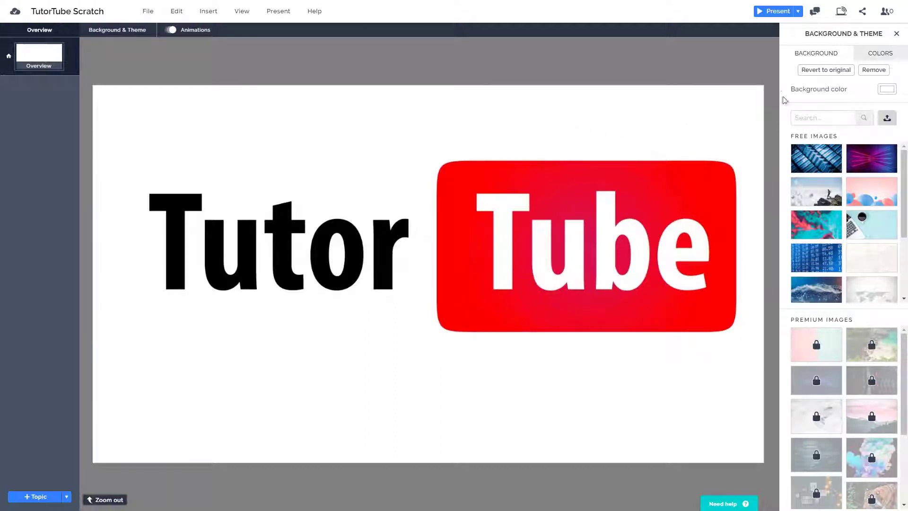
{"action": "left_click", "coordinate": [823, 73]}
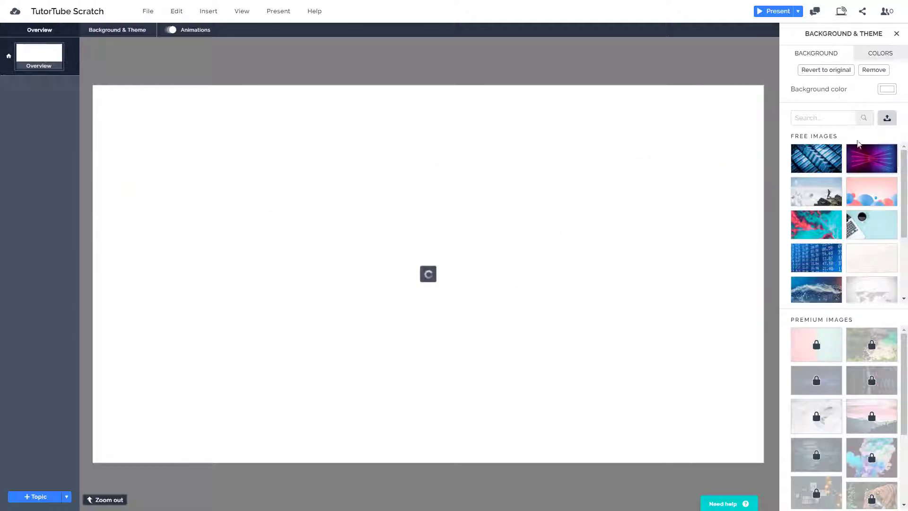
{"action": "left_click", "coordinate": [887, 119]}
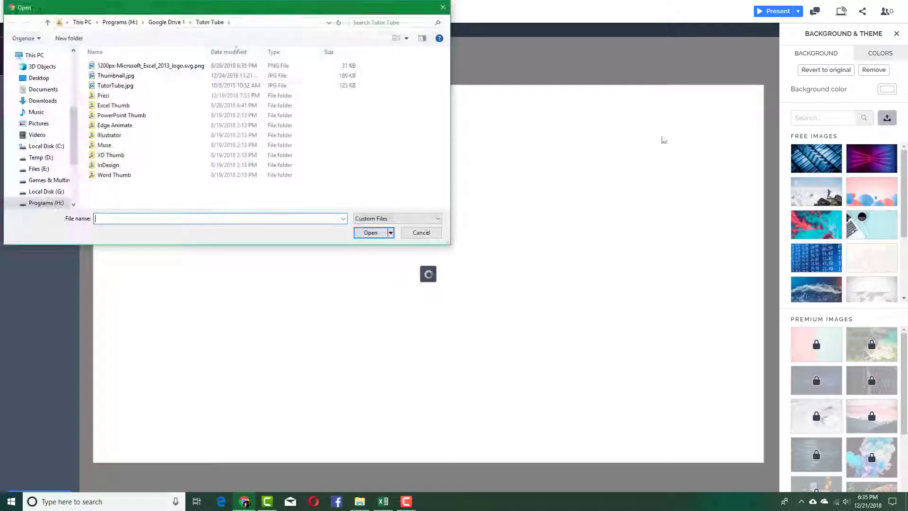
Step: Set IMG_0156.JPG from TutorTube (I:) > Pictures as the background and view it full screen
{"action": "scroll", "coordinate": [71, 124], "scroll_direction": "down", "scroll_amount": 3}
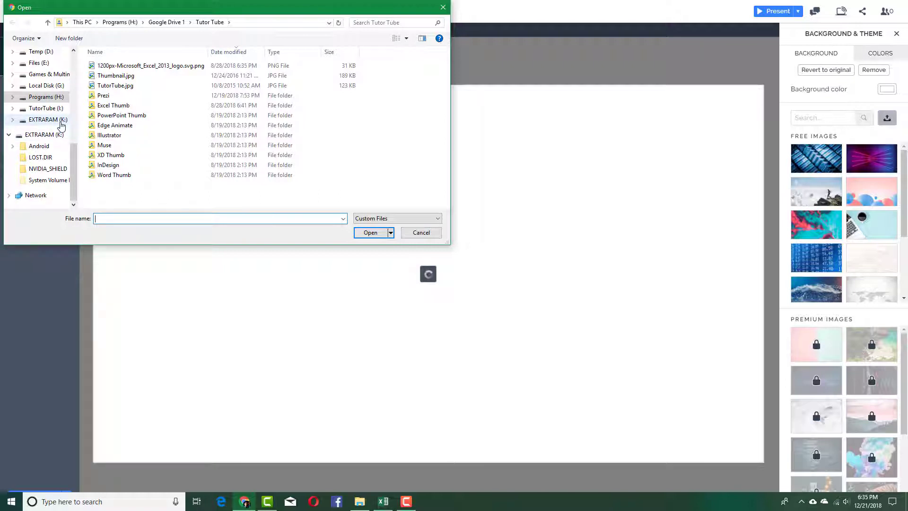
{"action": "left_click", "coordinate": [56, 109]}
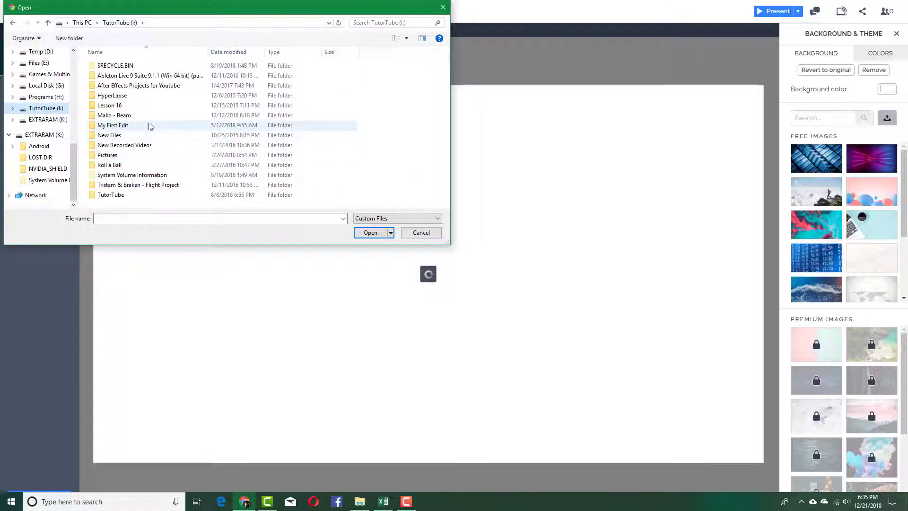
{"action": "left_click", "coordinate": [146, 135]}
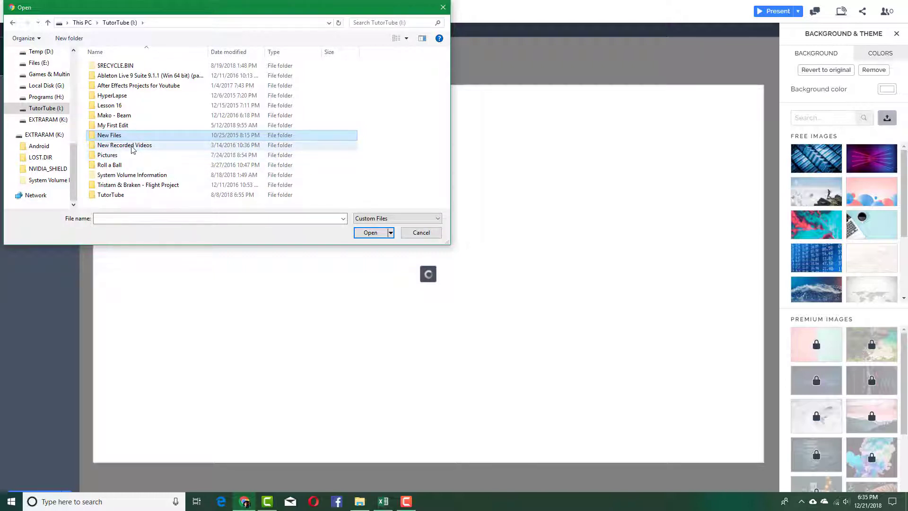
{"action": "double_click", "coordinate": [119, 155]}
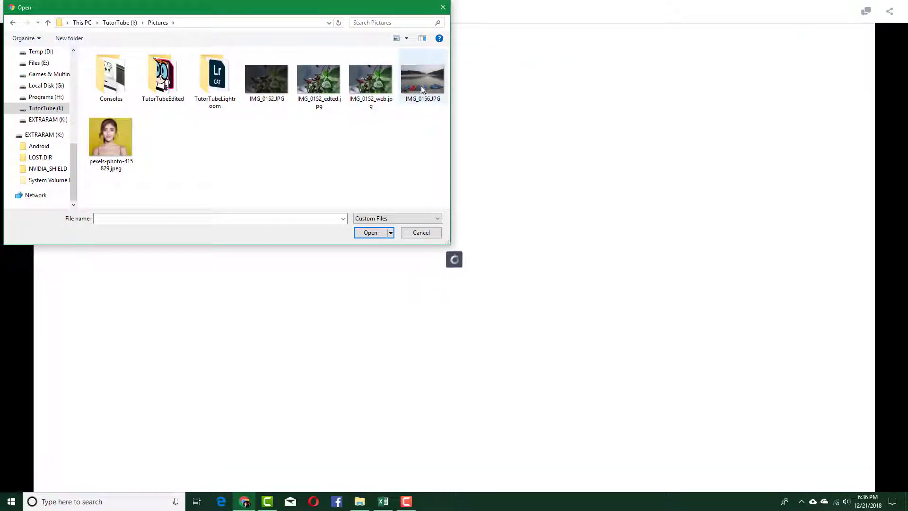
{"action": "double_click", "coordinate": [423, 79]}
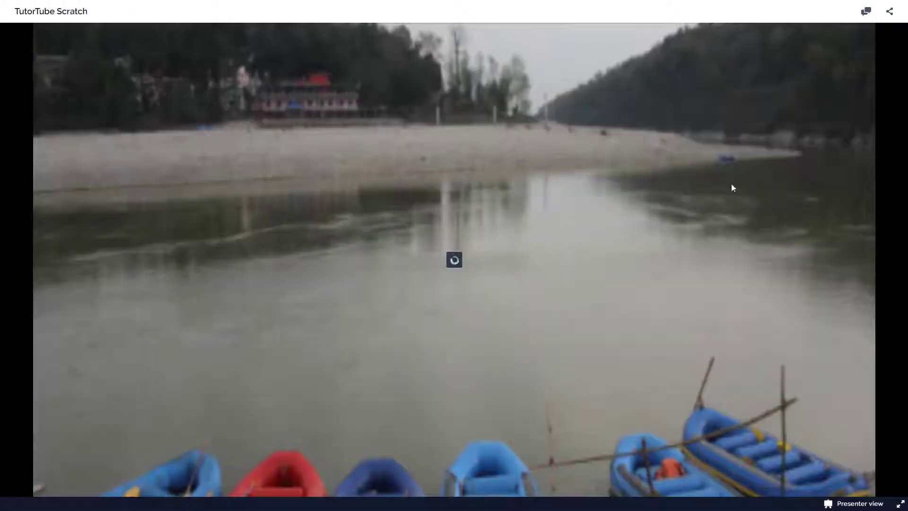
{"action": "left_click", "coordinate": [900, 504]}
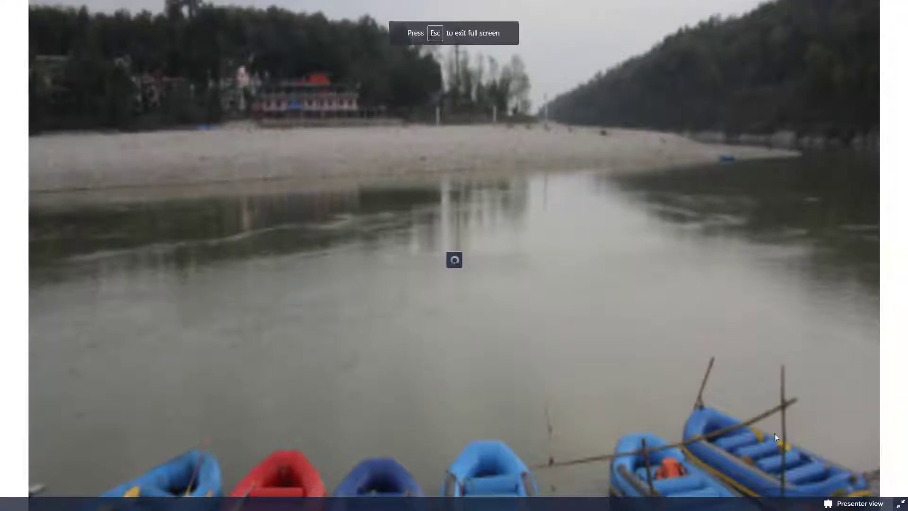
Step: Exit full screen to the editor and reopen the Background & Theme settings
{"action": "left_click", "coordinate": [900, 504]}
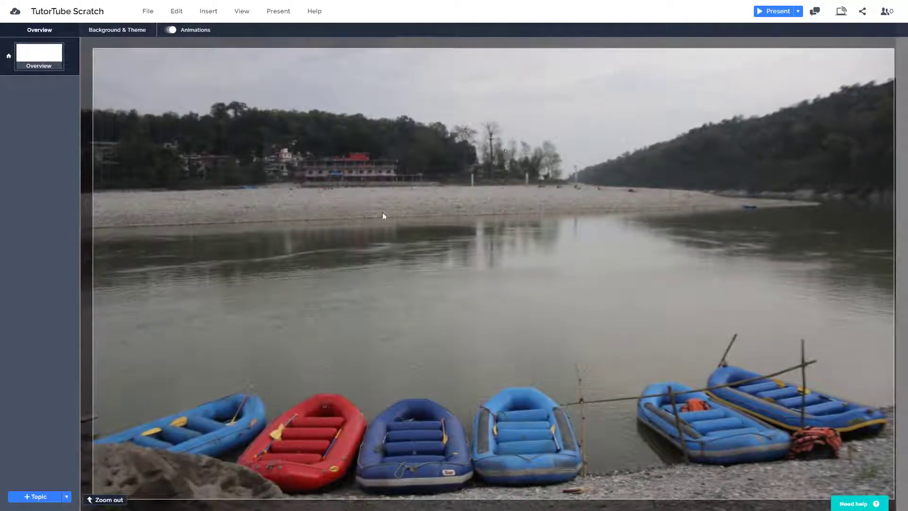
{"action": "left_click", "coordinate": [116, 34]}
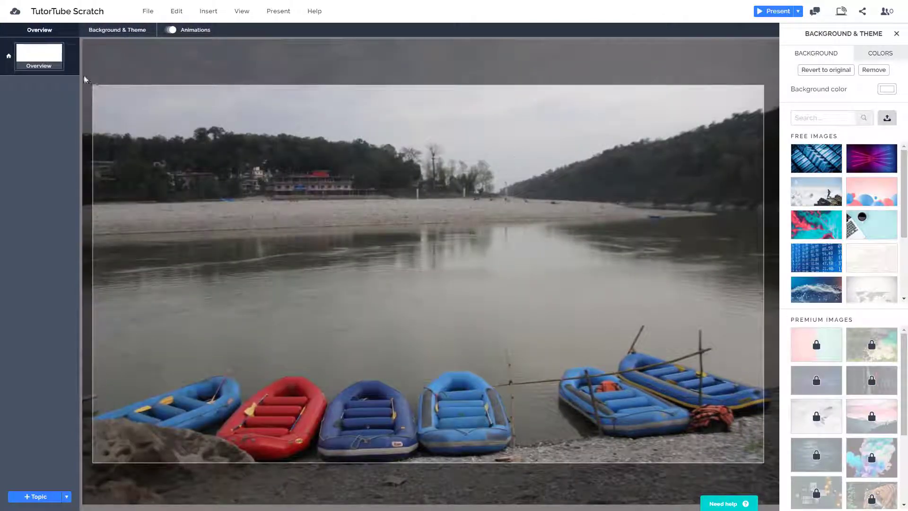
Step: Zoom in on the slide with the river background
{"action": "left_click", "coordinate": [662, 410]}
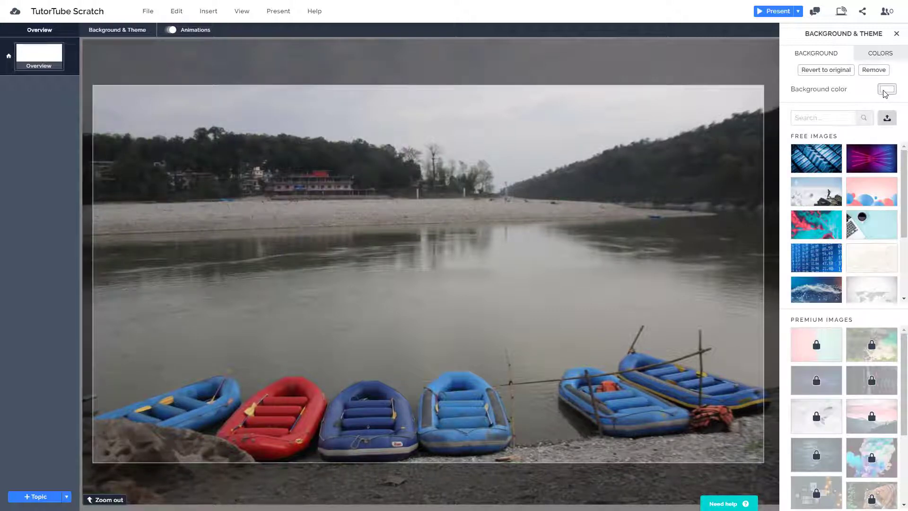
{"action": "left_click", "coordinate": [879, 54]}
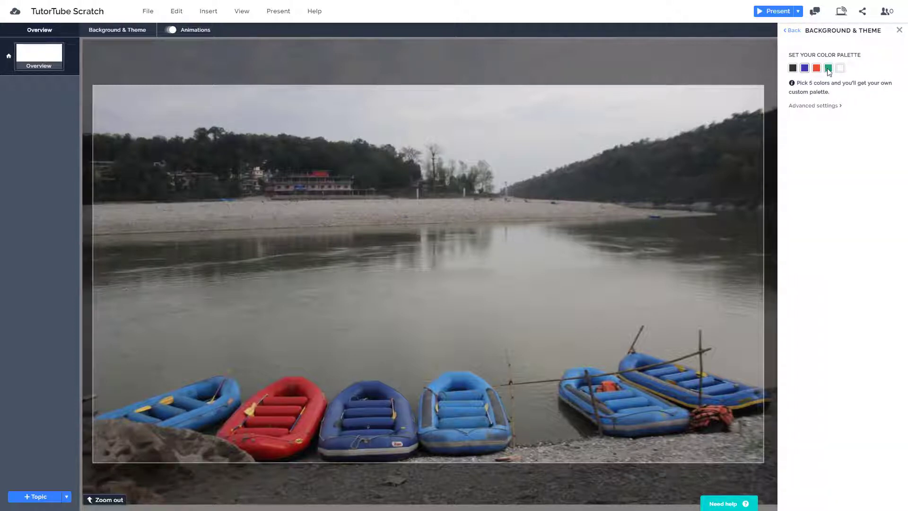
{"action": "left_click", "coordinate": [804, 68]}
{"action": "left_click", "coordinate": [793, 32]}
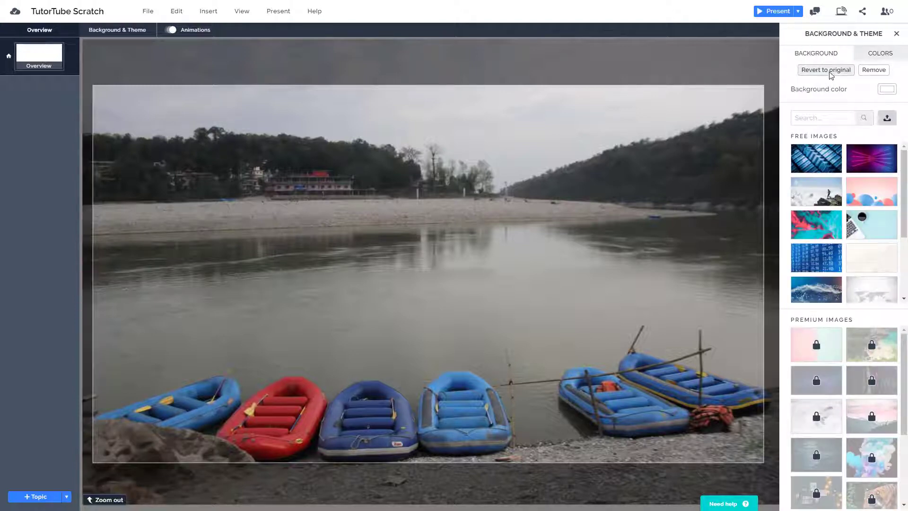
Step: Revert the river photo and apply the free coffee-cup-and-laptop stock image as background
{"action": "left_click", "coordinate": [850, 72]}
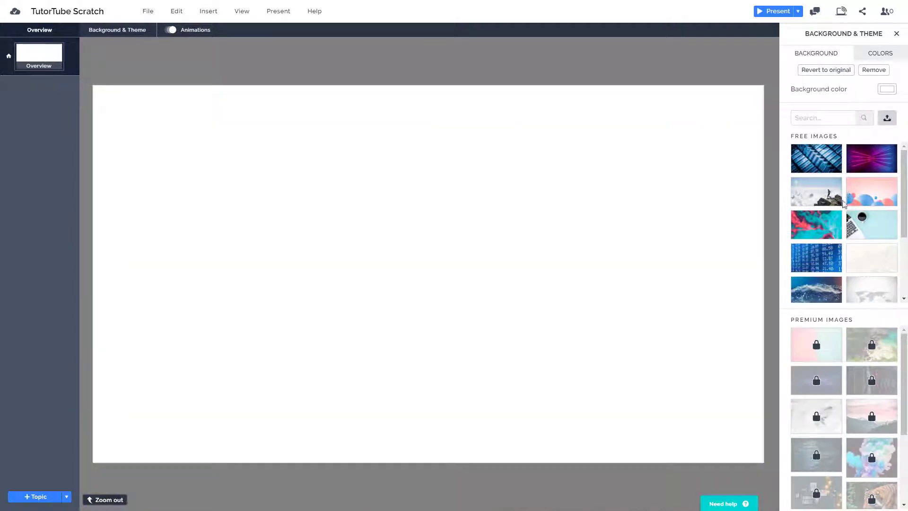
{"action": "scroll", "coordinate": [867, 203], "scroll_direction": "down", "scroll_amount": 2}
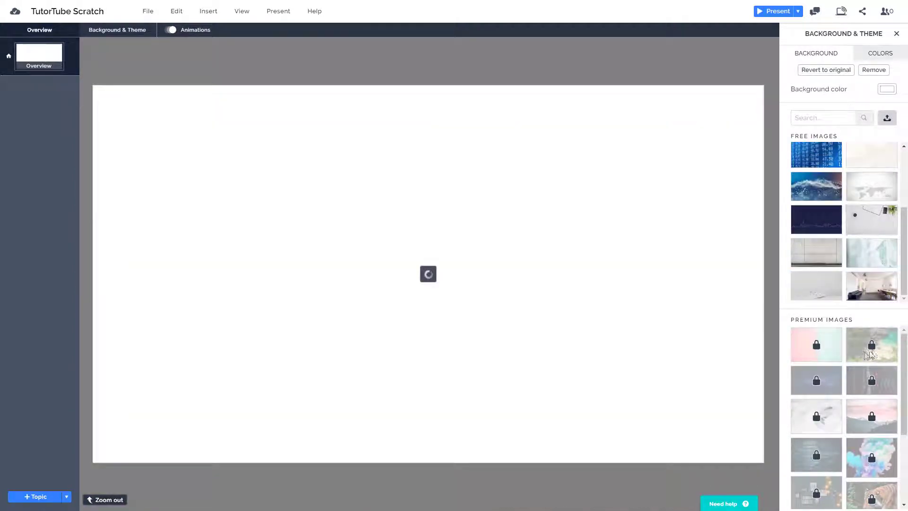
{"action": "scroll", "coordinate": [830, 398], "scroll_direction": "down", "scroll_amount": 1}
{"action": "scroll", "coordinate": [837, 379], "scroll_direction": "up", "scroll_amount": 1}
{"action": "scroll", "coordinate": [831, 218], "scroll_direction": "up", "scroll_amount": 2}
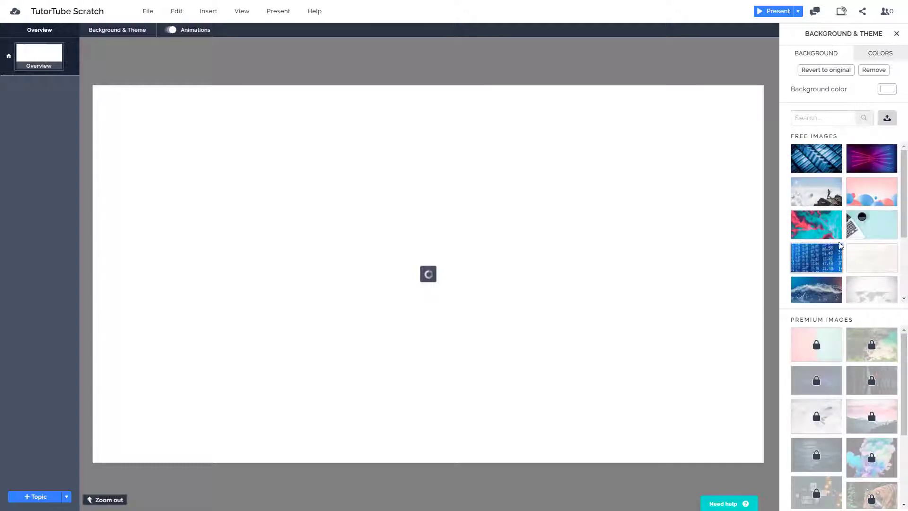
{"action": "left_click", "coordinate": [854, 226]}
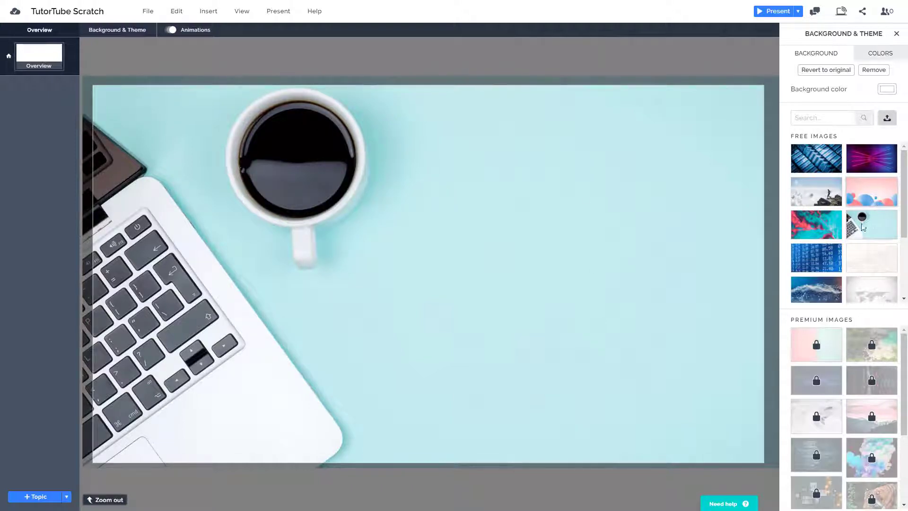
{"action": "scroll", "coordinate": [169, 101], "scroll_direction": "up", "scroll_amount": 2}
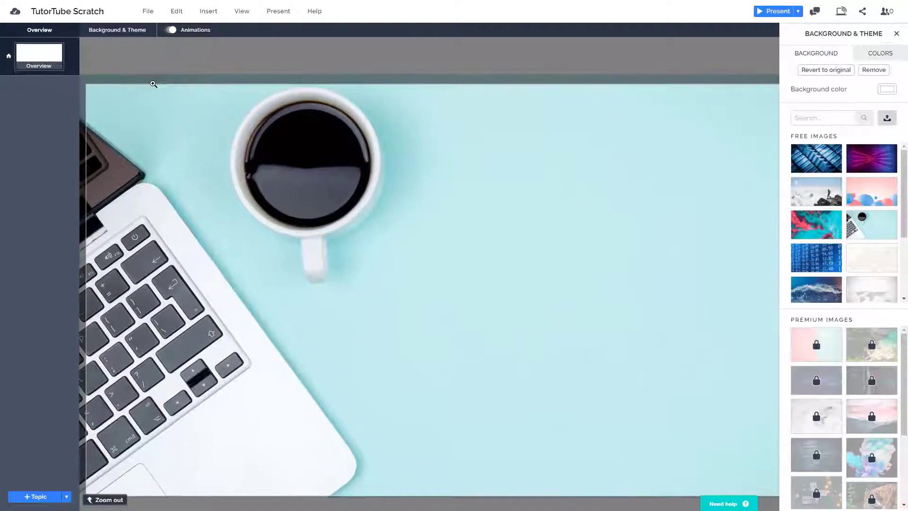